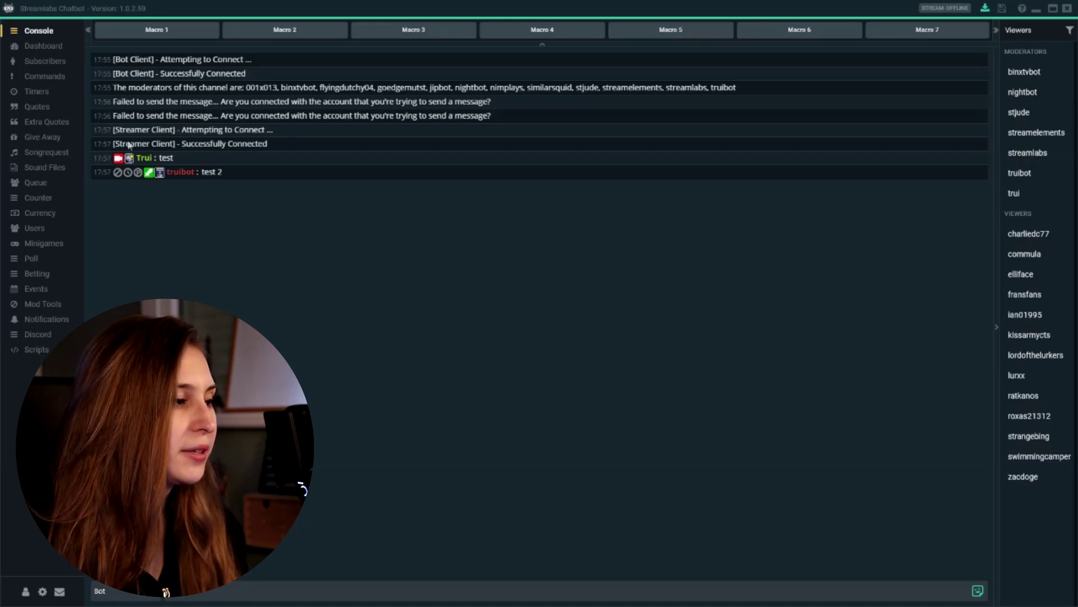
Step: Scroll through the existing chat timers, then open the Add Timer form
{"action": "left_click", "coordinate": [45, 93]}
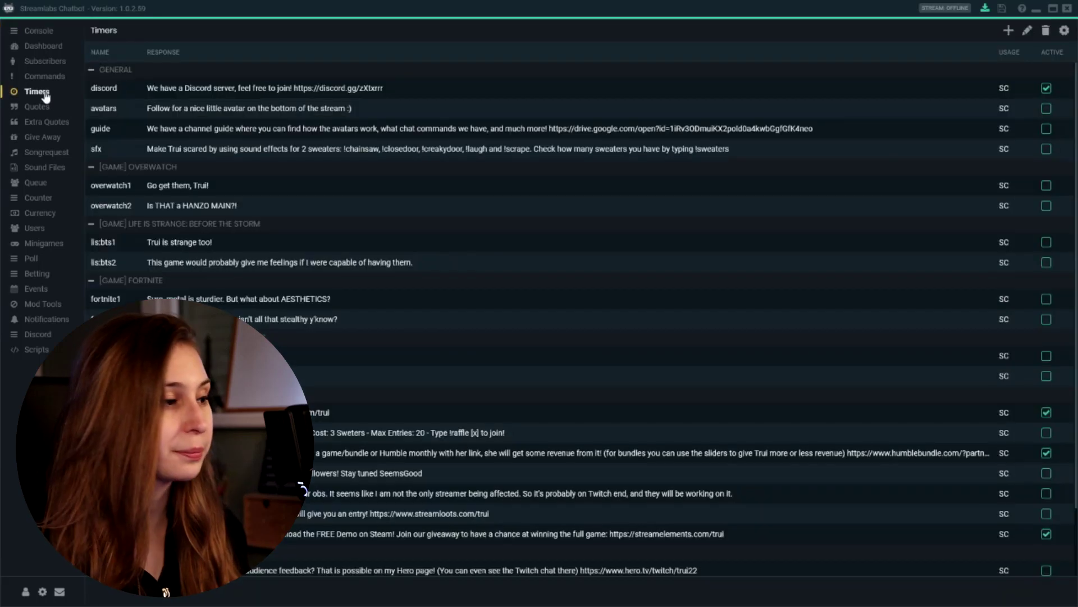
{"action": "scroll", "coordinate": [345, 274], "scroll_direction": "down", "scroll_amount": 1}
{"action": "scroll", "coordinate": [346, 274], "scroll_direction": "up", "scroll_amount": 2}
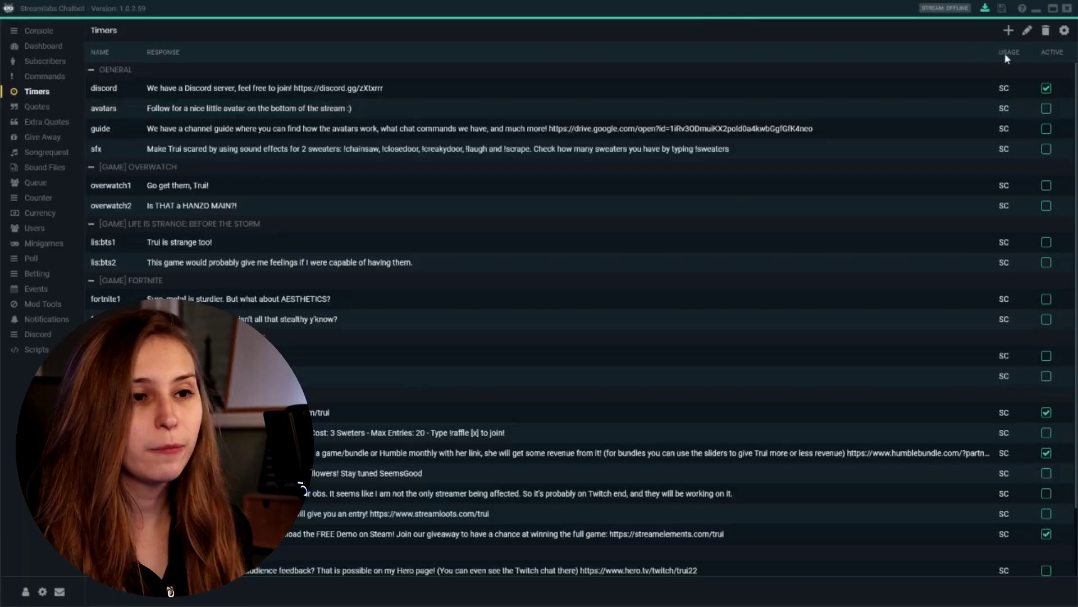
{"action": "left_click", "coordinate": [1008, 31]}
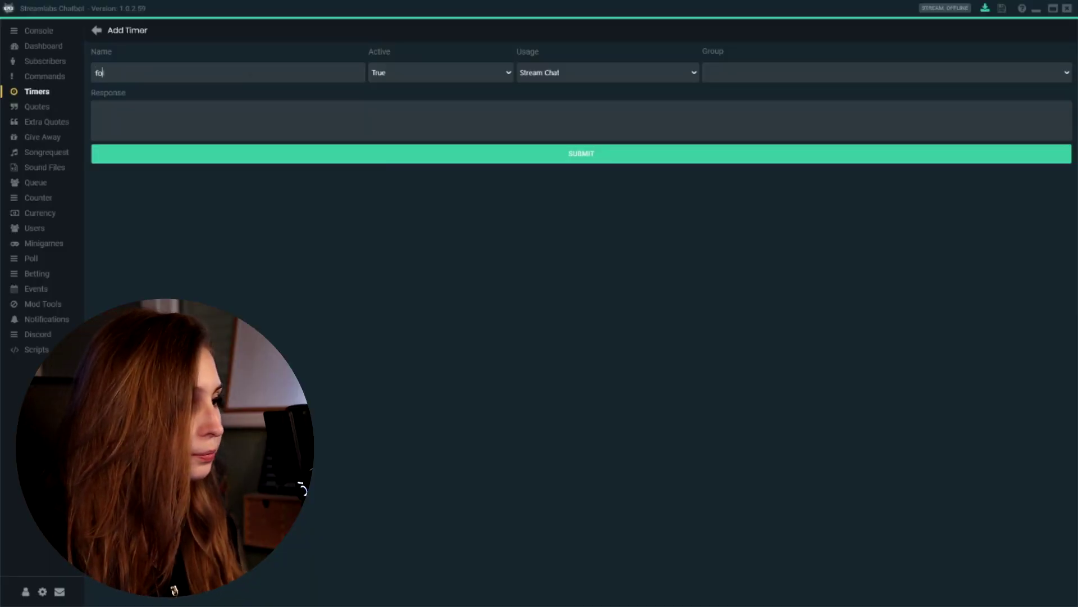
Step: Name the new timer 'follow' and keep its Usage set to Stream Chat
{"action": "type", "text": "llow"}
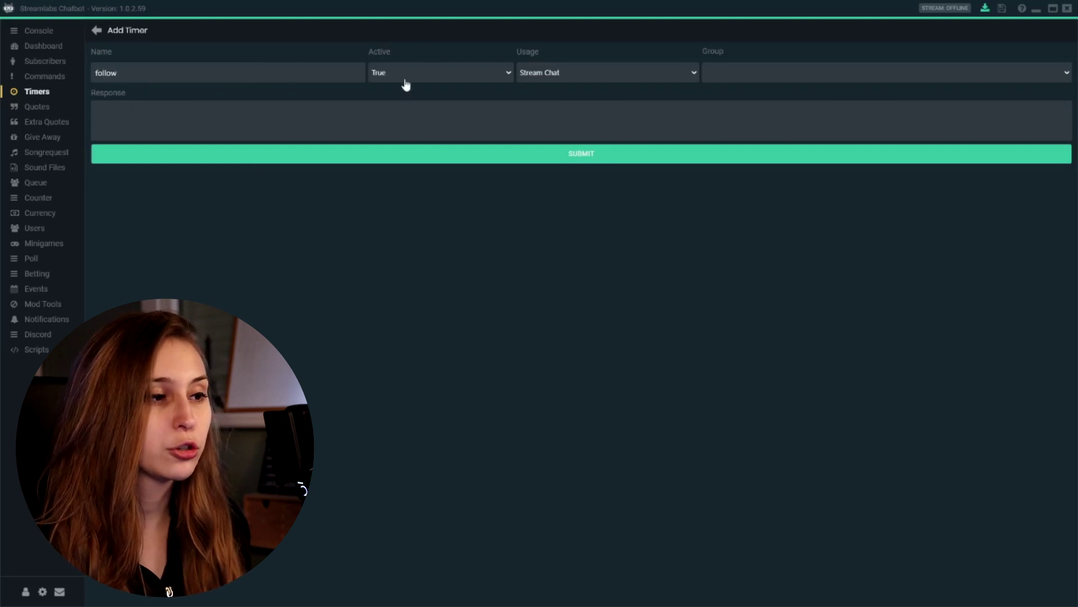
{"action": "left_click", "coordinate": [576, 75]}
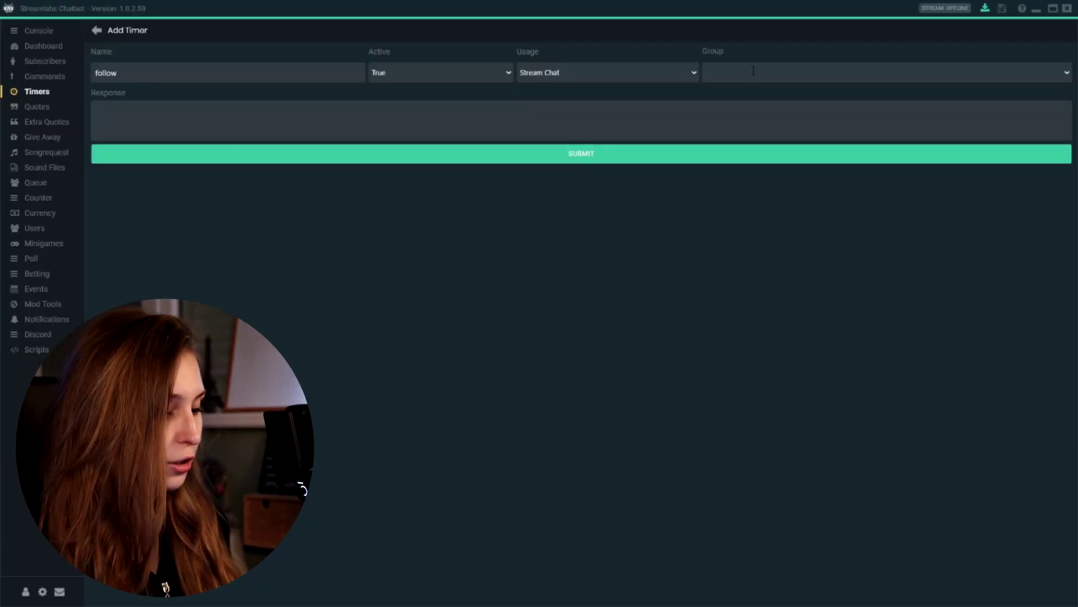
Step: Try the [GAME] OVERWATCH and [GAME] FORTNITE groups, then clear the Group field entirely
{"action": "key", "text": "Down"}
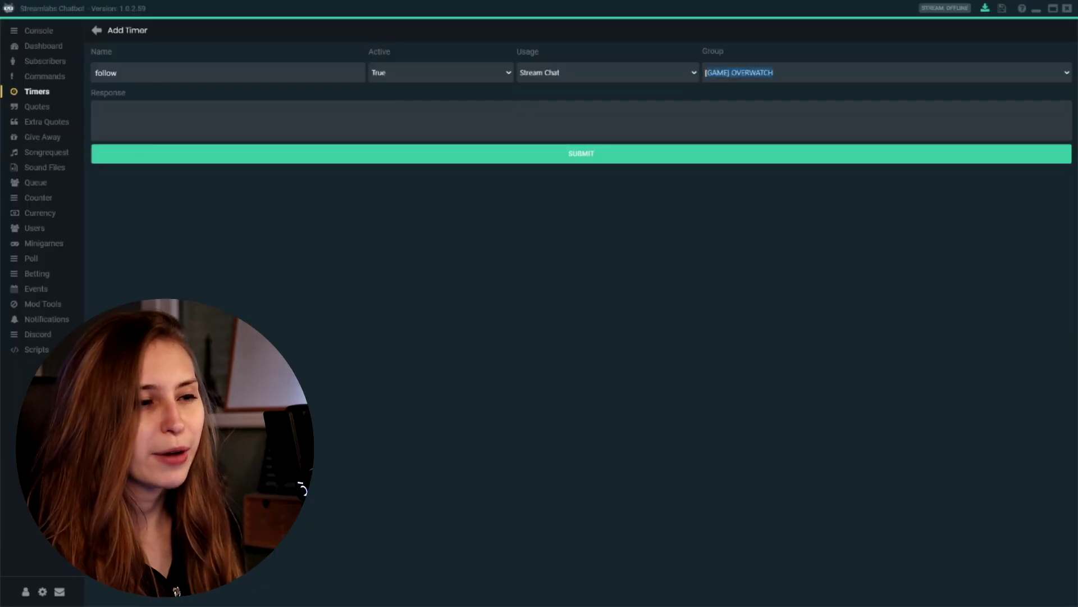
{"action": "key", "text": "End"}
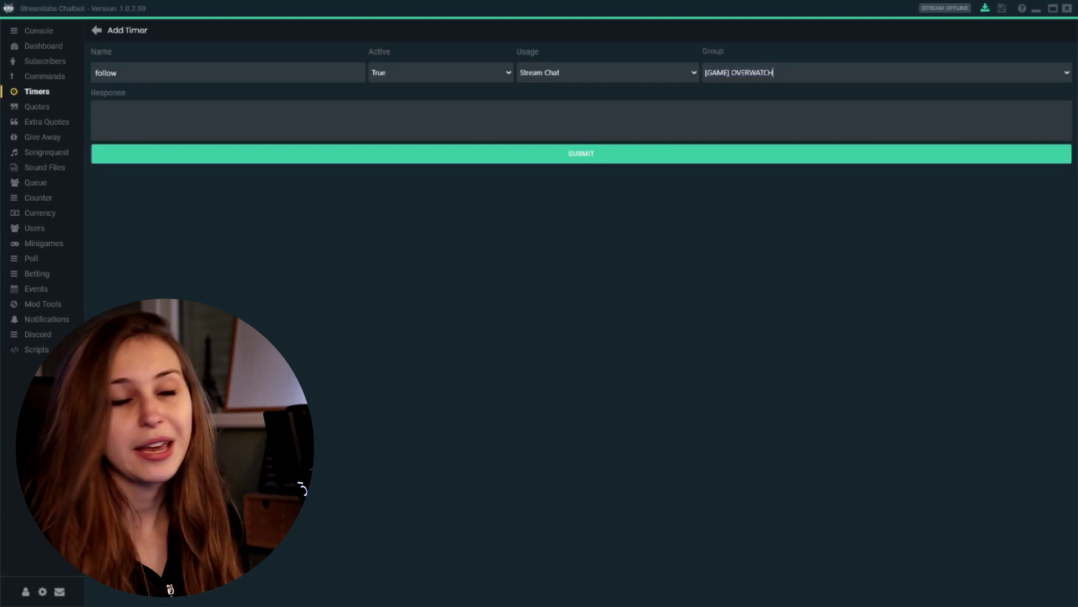
{"action": "left_click_drag", "start_coordinate": [774, 72], "coordinate": [731, 73]}
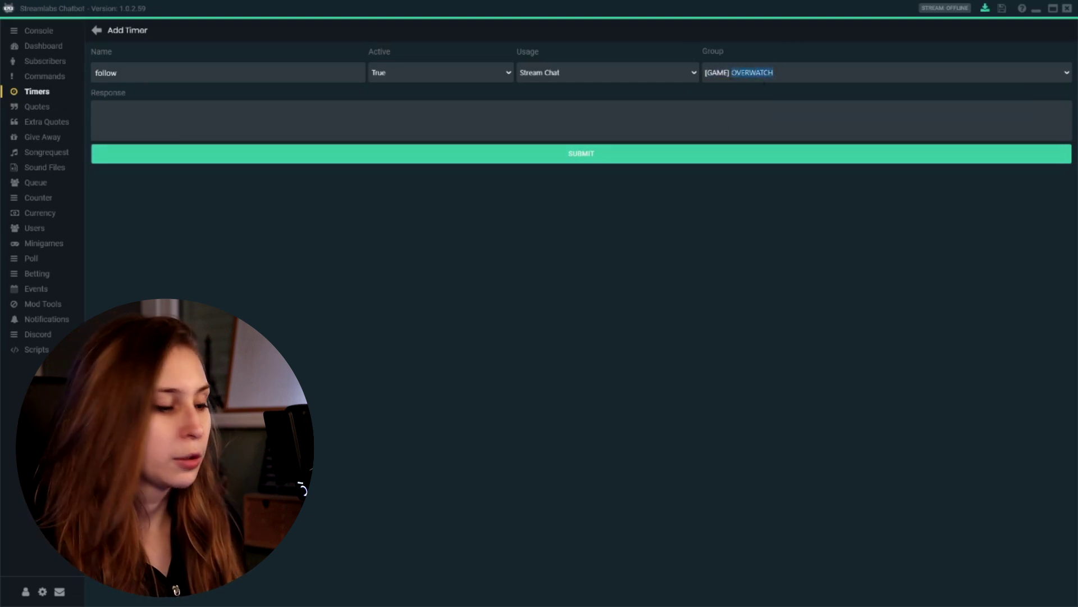
{"action": "type", "text": "FORTNIT"}
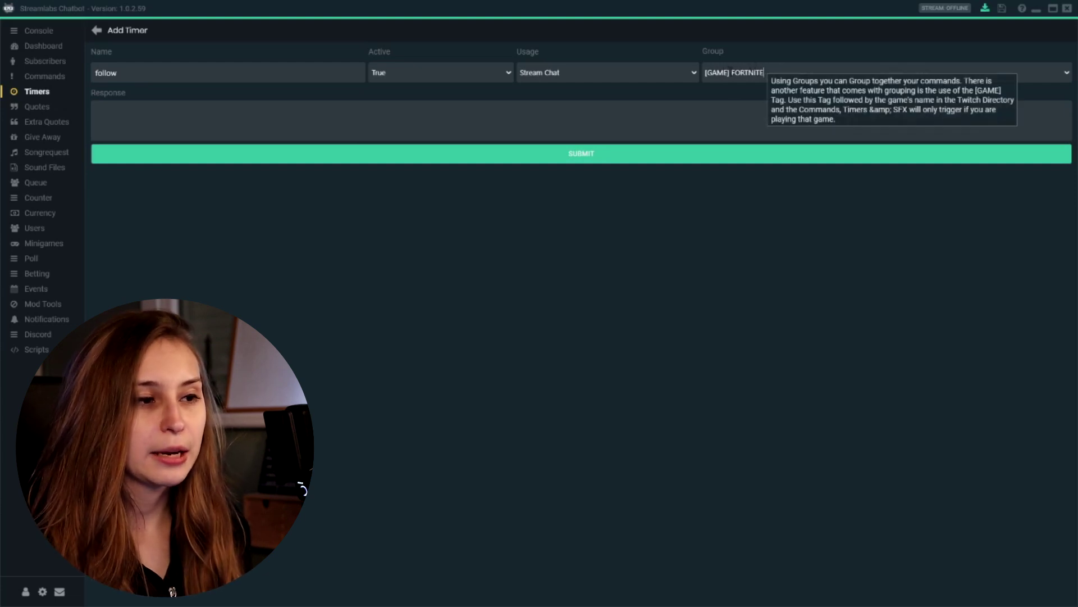
{"action": "double_click", "coordinate": [764, 73]}
{"action": "key", "text": "ctrl+a"}
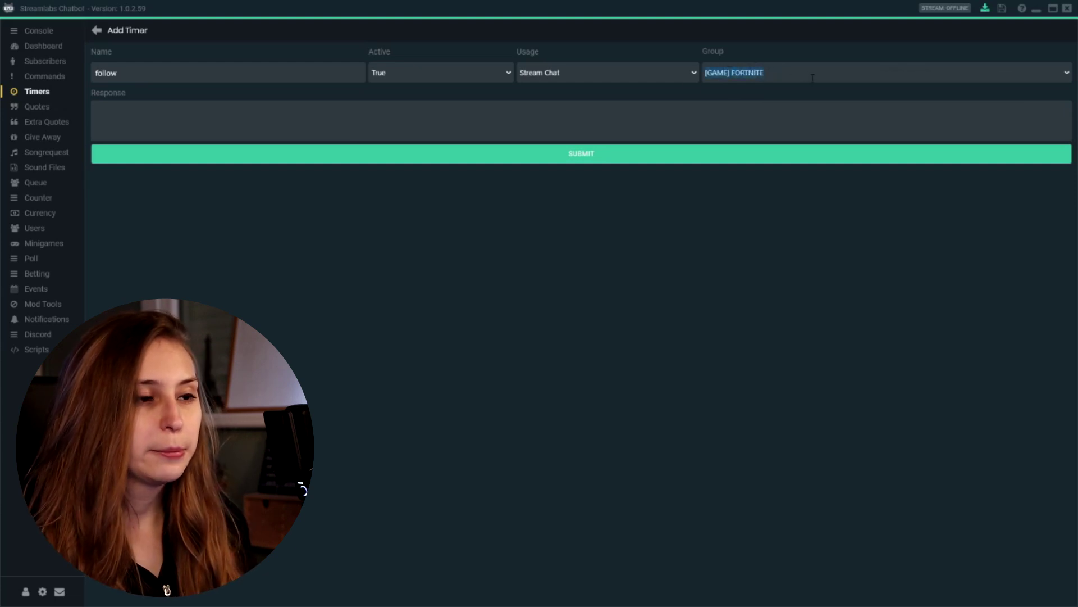
{"action": "key", "text": "BackSpace"}
{"action": "left_click", "coordinate": [744, 107]}
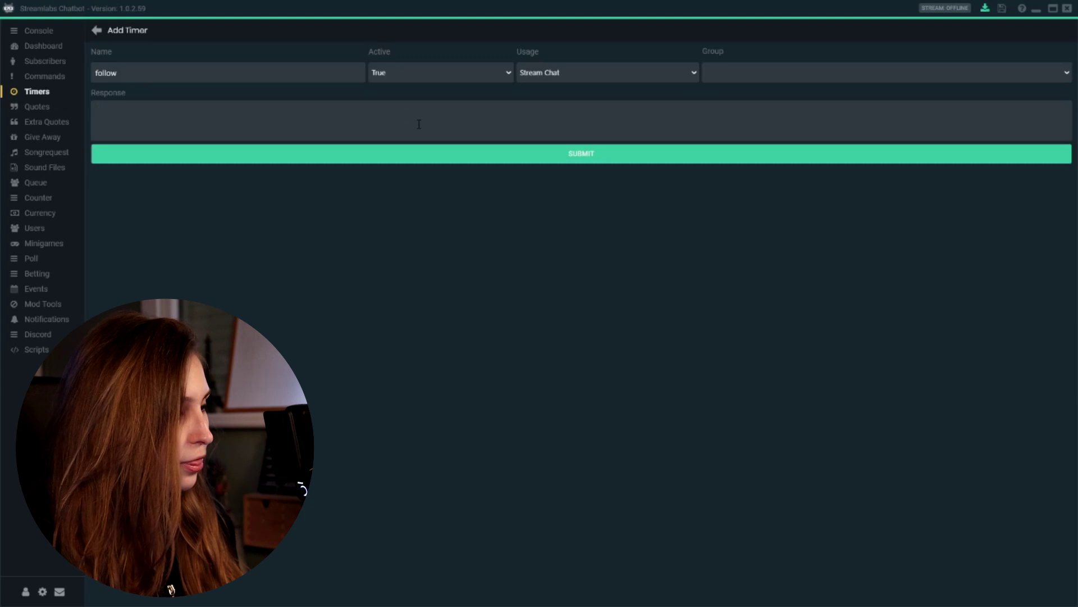
Step: Enter the Response reminder 'Don't forget to follow if you like the stream!'
{"action": "left_click", "coordinate": [419, 124]}
{"action": "type", "text": "Don't forget tot"}
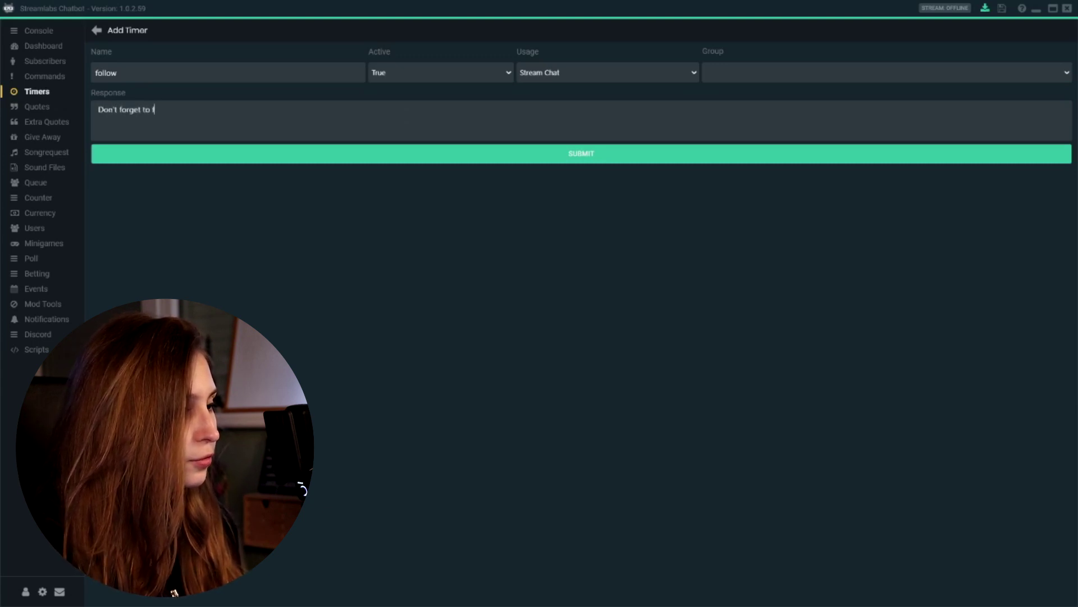
{"action": "type", "text": "ollow if you li"}
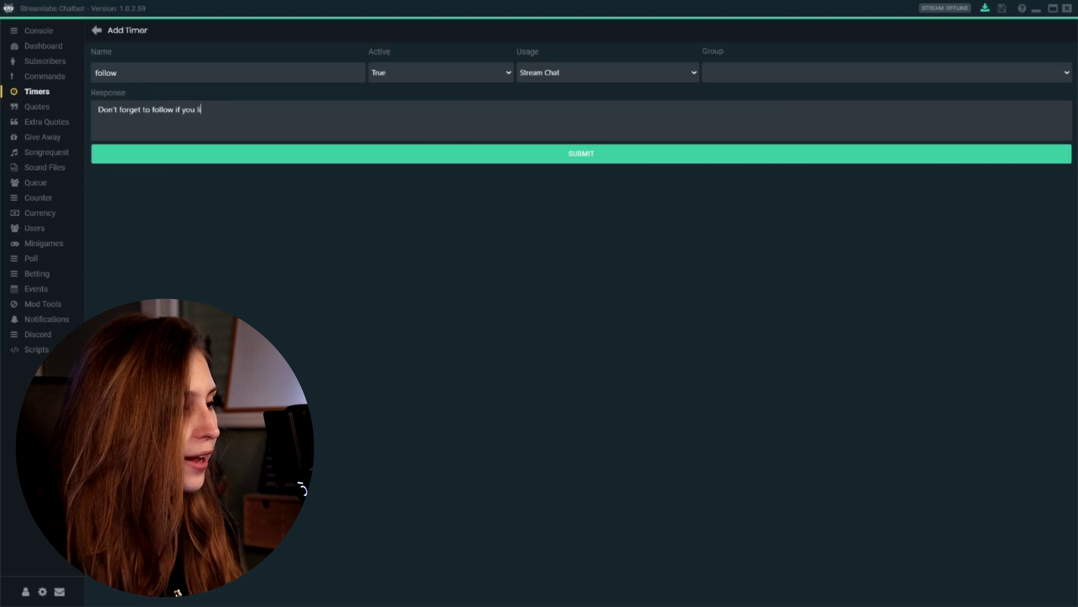
{"action": "type", "text": "ke the stream!"}
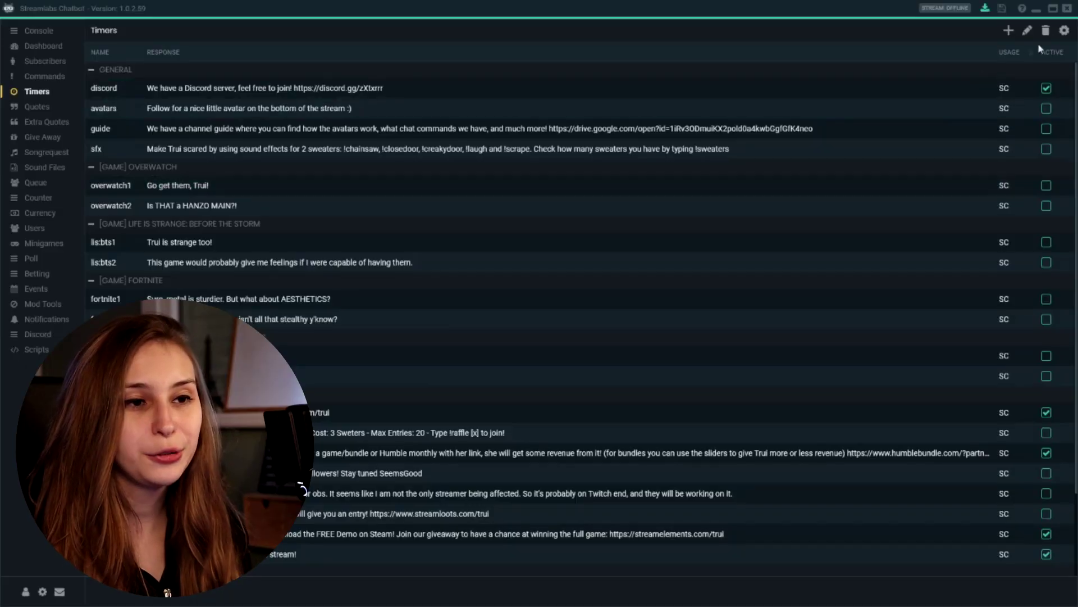
Step: Bring up Global Timer Settings, showing a 15-minute interval and 3 minimum chat lines
{"action": "left_click", "coordinate": [1065, 31]}
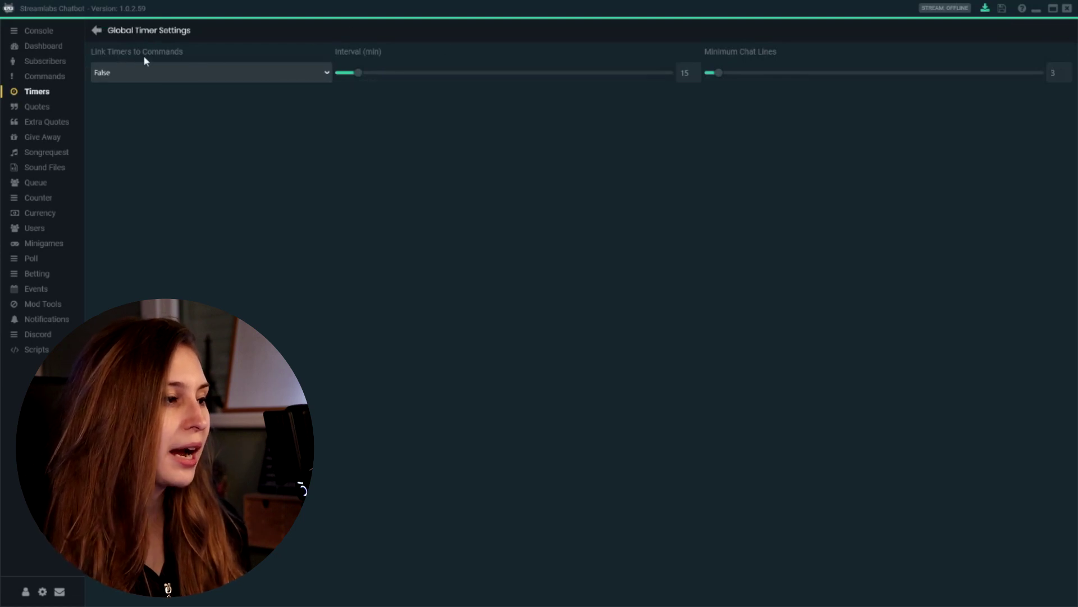
{"action": "mouse_move", "coordinate": [155, 80]}
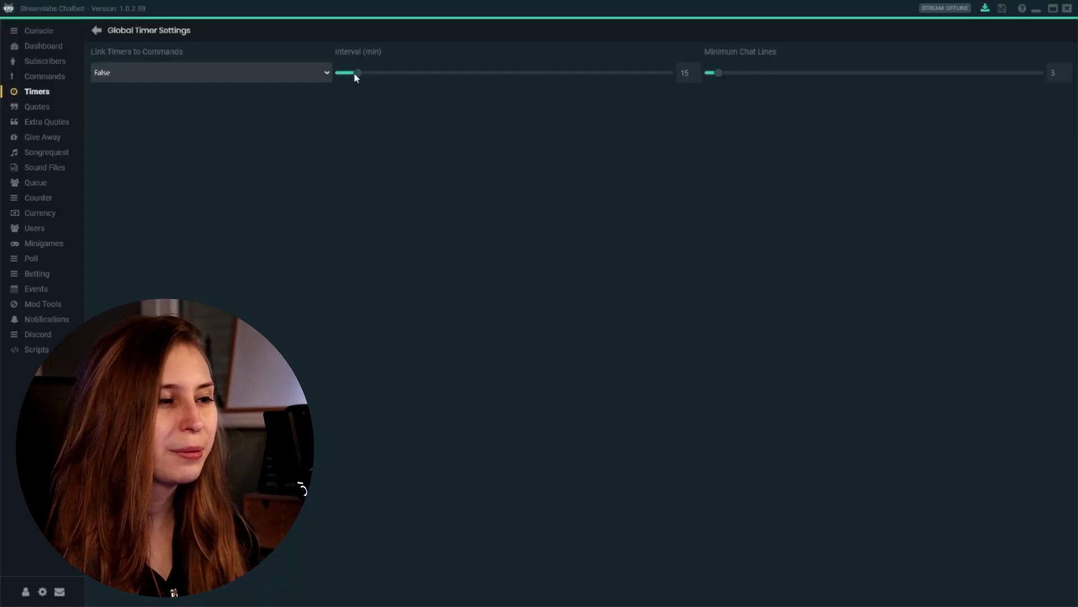
{"action": "mouse_move", "coordinate": [356, 77]}
{"action": "left_mouse_down"}
{"action": "mouse_move", "coordinate": [332, 77]}
{"action": "mouse_move", "coordinate": [352, 77]}
{"action": "left_mouse_up"}
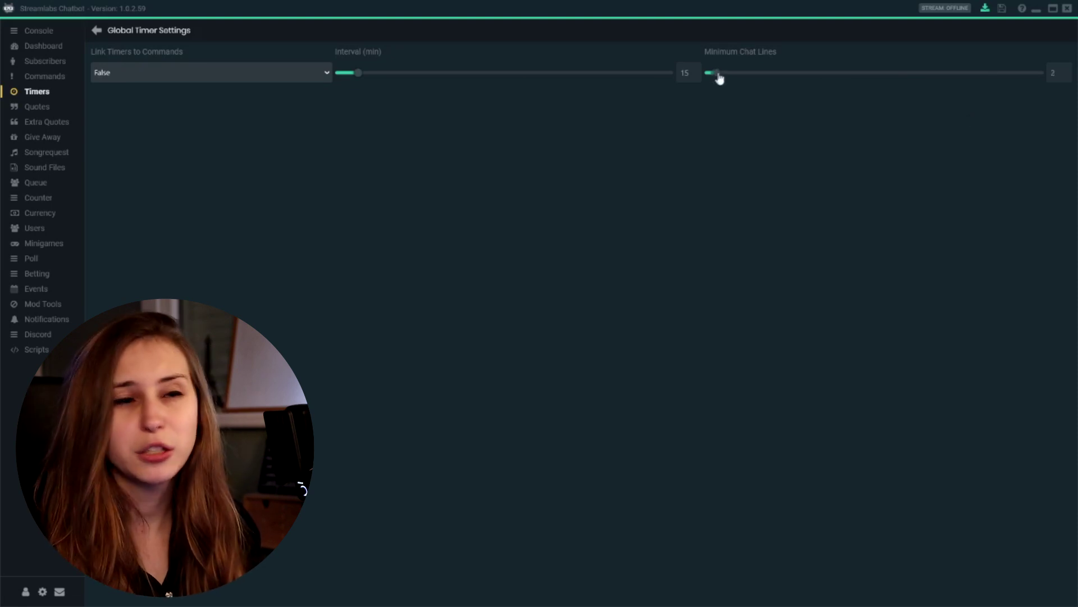
Step: Slide Minimum Chat Lines toward 0, then go back to the Timers list
{"action": "left_click_drag", "start_coordinate": [719, 73], "coordinate": [703, 79]}
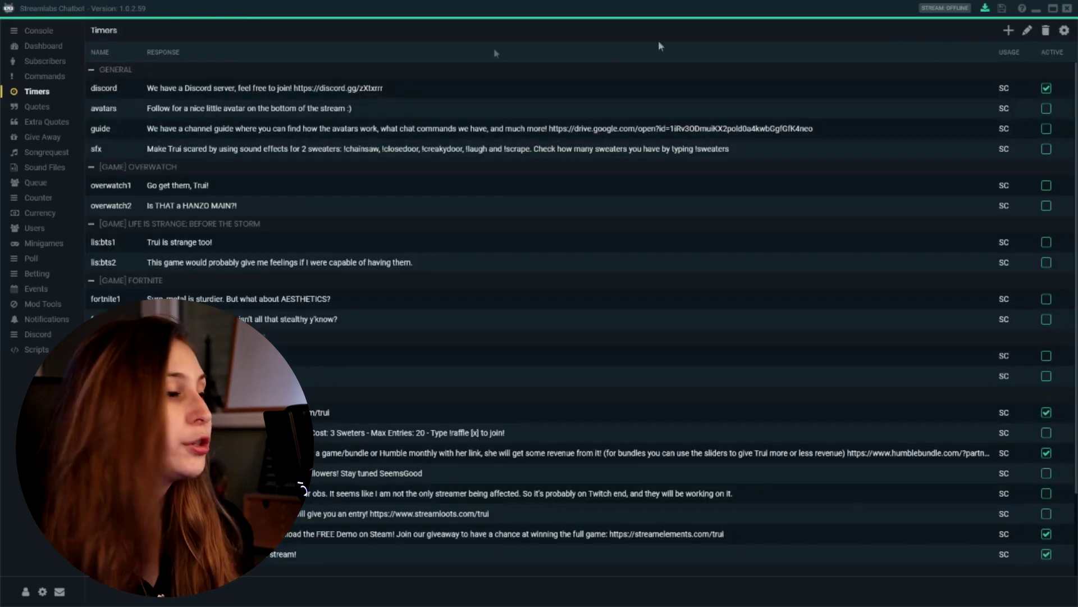
{"action": "left_click", "coordinate": [172, 94]}
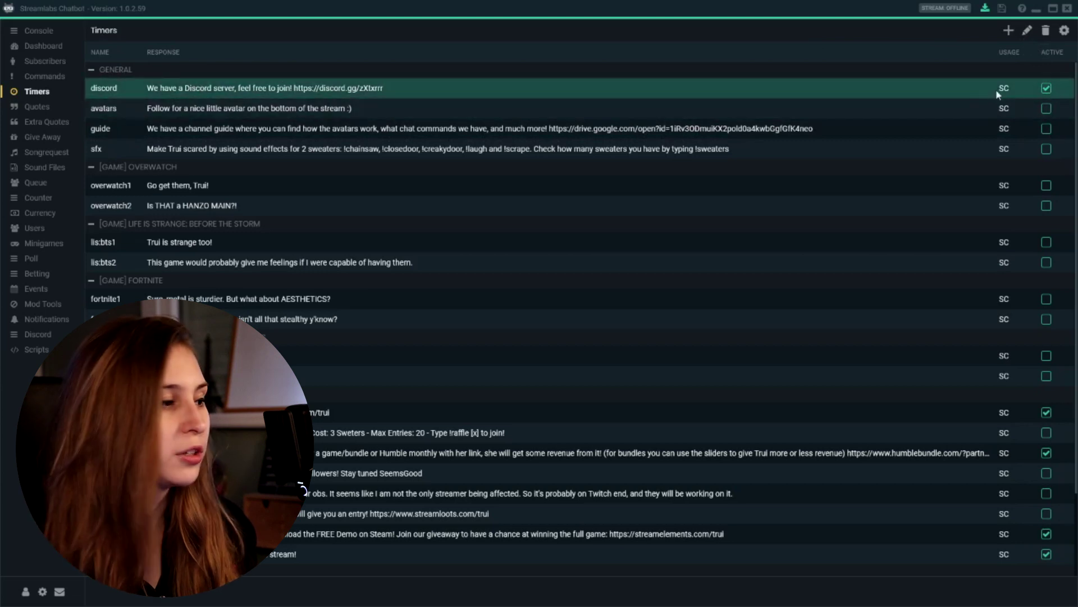
Step: Delete the 'guide' timer from the General group and open 'discord' in Edit Timer
{"action": "left_click", "coordinate": [313, 131]}
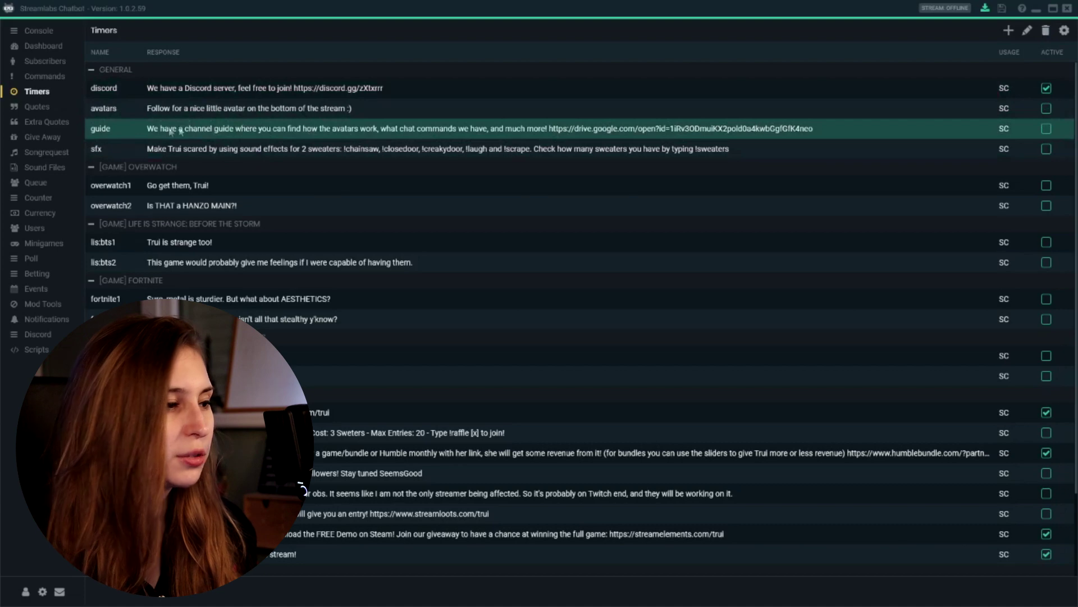
{"action": "left_click", "coordinate": [1045, 31]}
{"action": "left_click", "coordinate": [568, 330]}
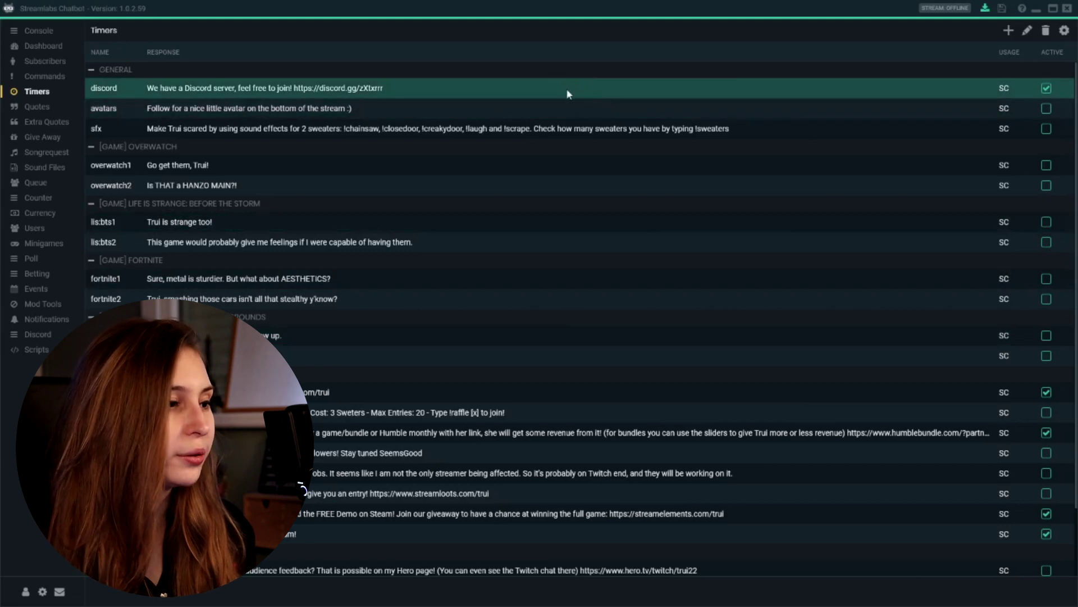
{"action": "left_click", "coordinate": [1032, 33]}
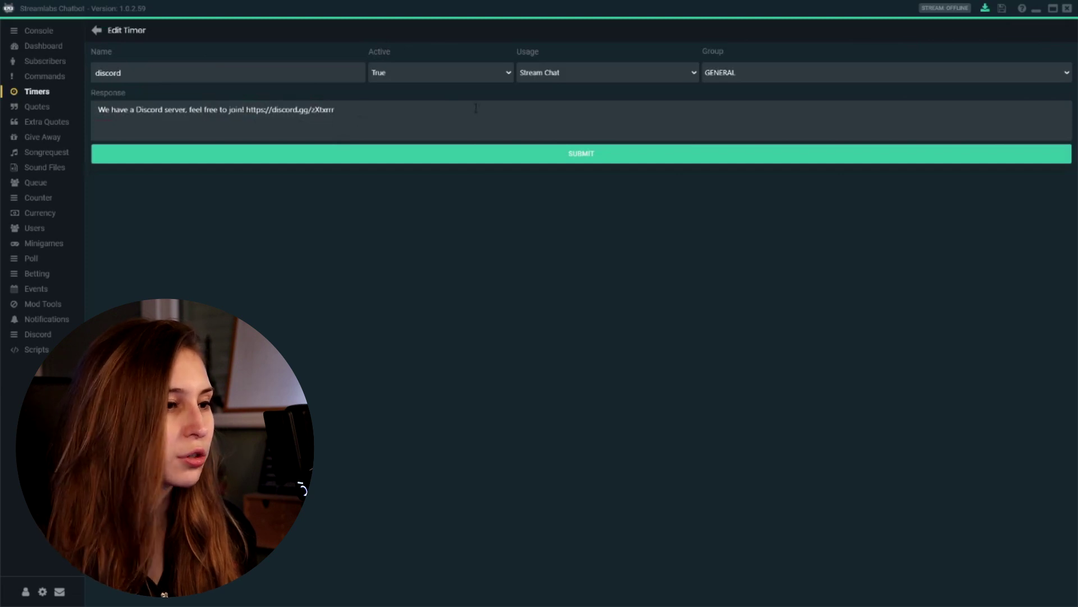
Step: Read the Group field's help on the discord timer and go back without saving changes
{"action": "mouse_move", "coordinate": [770, 70]}
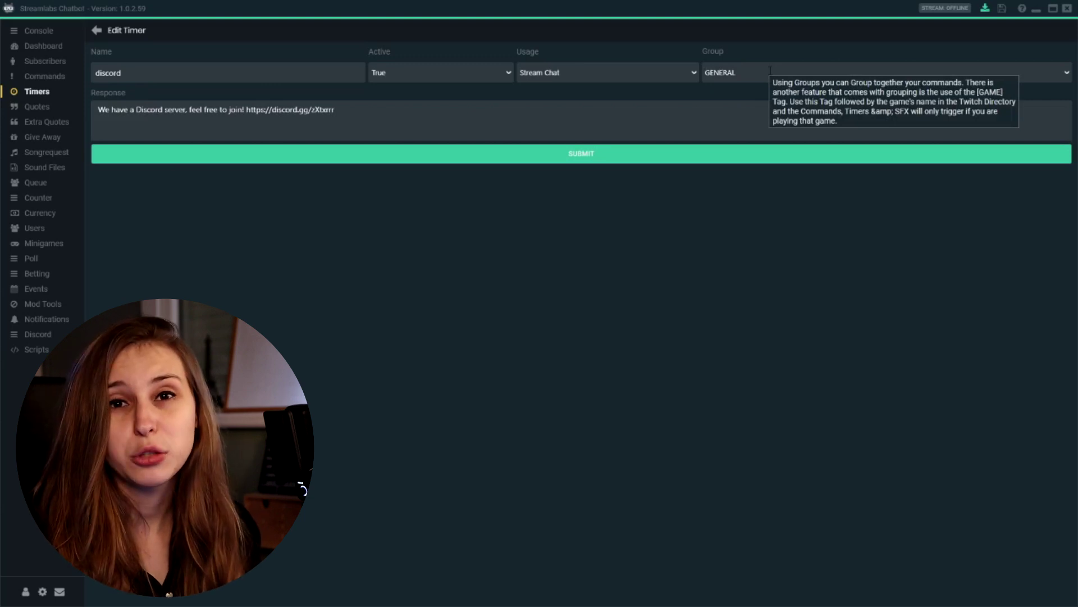
{"action": "left_click", "coordinate": [104, 32]}
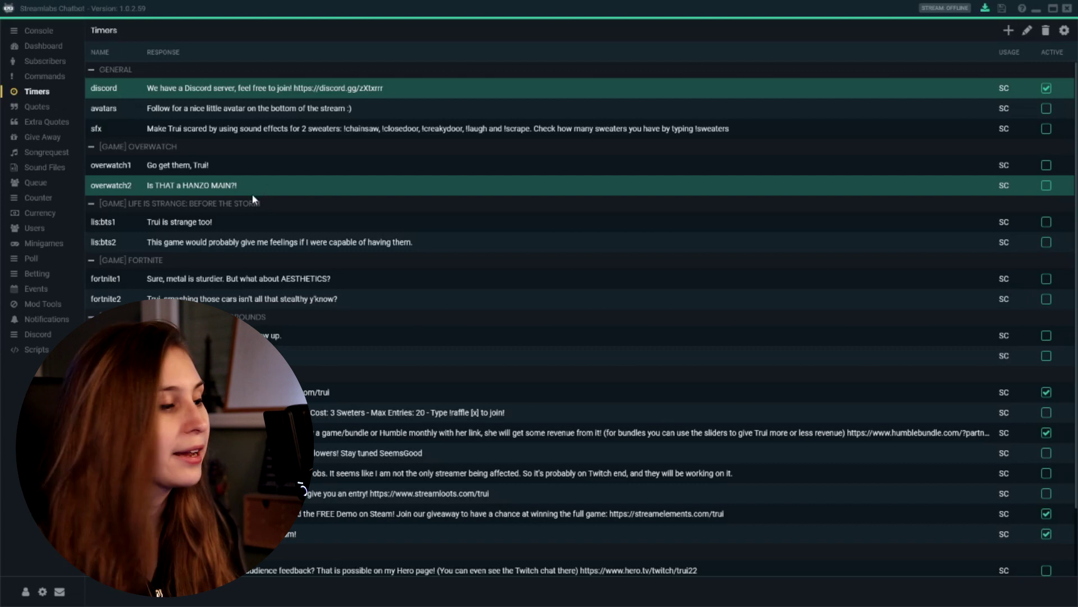
Step: Open Connections and view the Twitch Streamer account's connection details
{"action": "scroll", "coordinate": [250, 194], "scroll_direction": "down", "scroll_amount": 1}
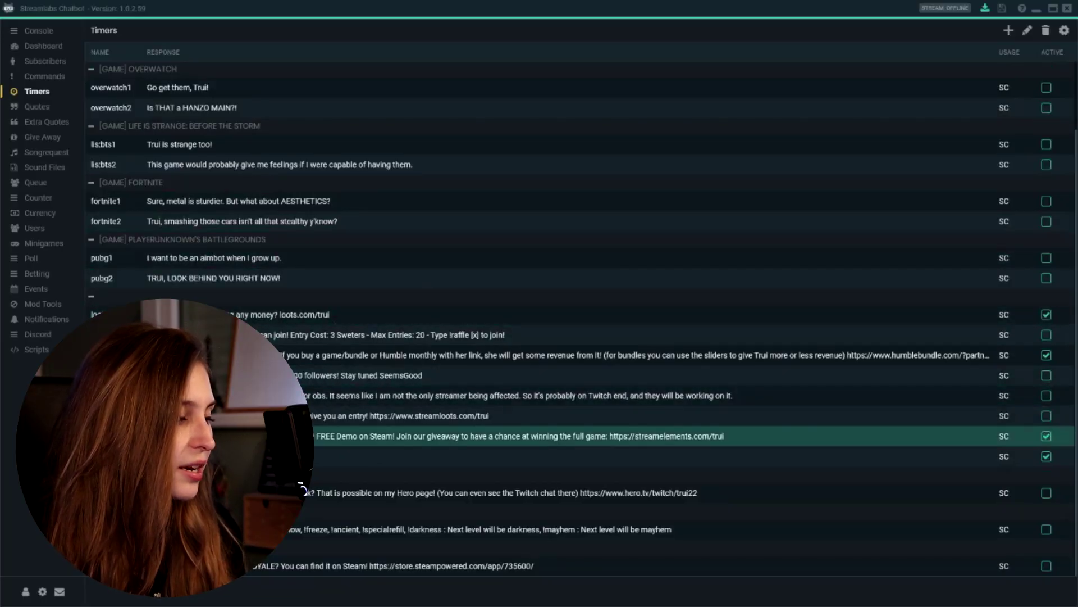
{"action": "scroll", "coordinate": [258, 147], "scroll_direction": "up", "scroll_amount": 3}
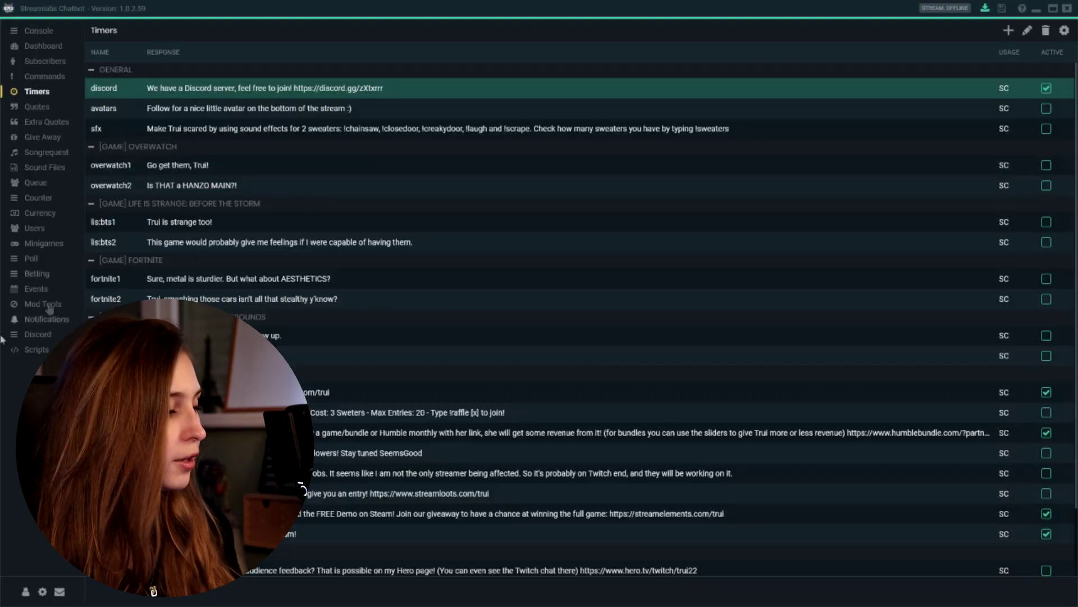
{"action": "left_click", "coordinate": [25, 591]}
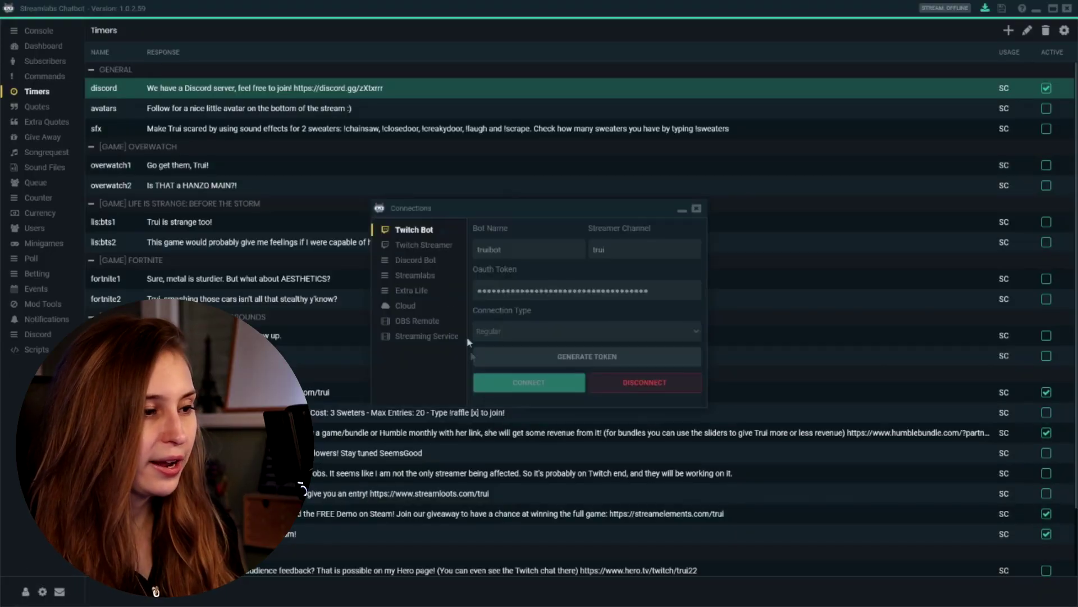
{"action": "left_click", "coordinate": [420, 246]}
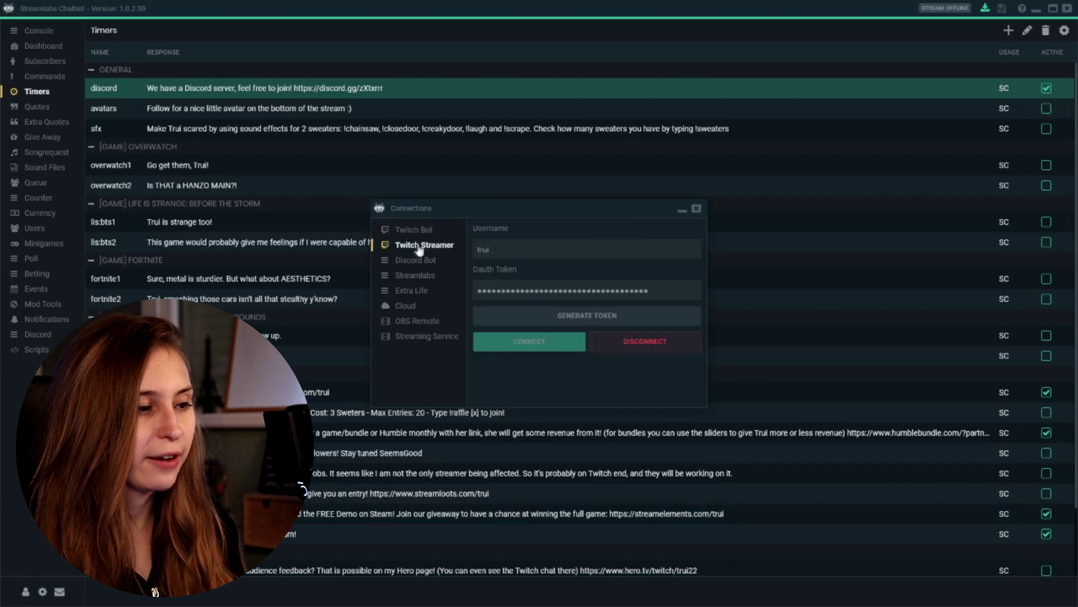